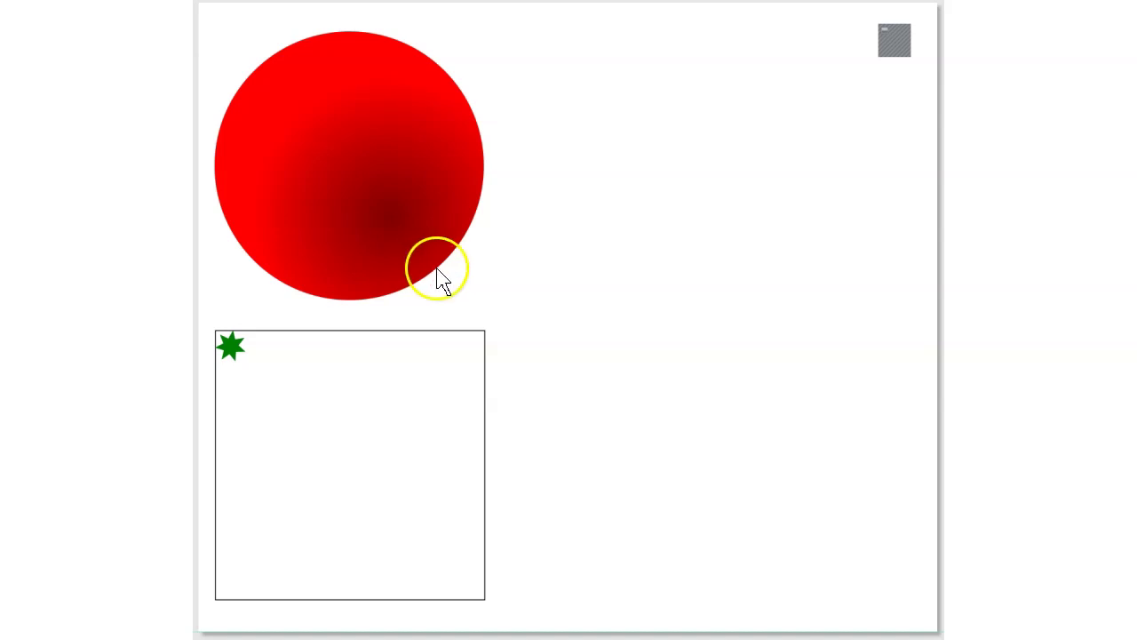
# Examine the gradient fill on the red circle
pyautogui.click(399, 222)
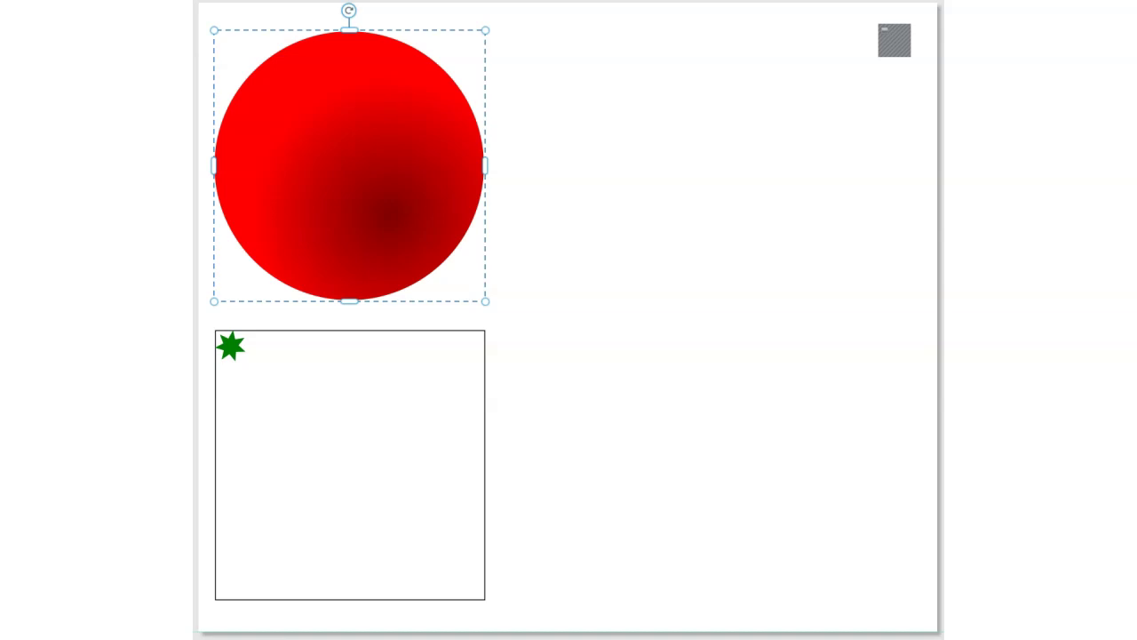
pyautogui.press('F5')
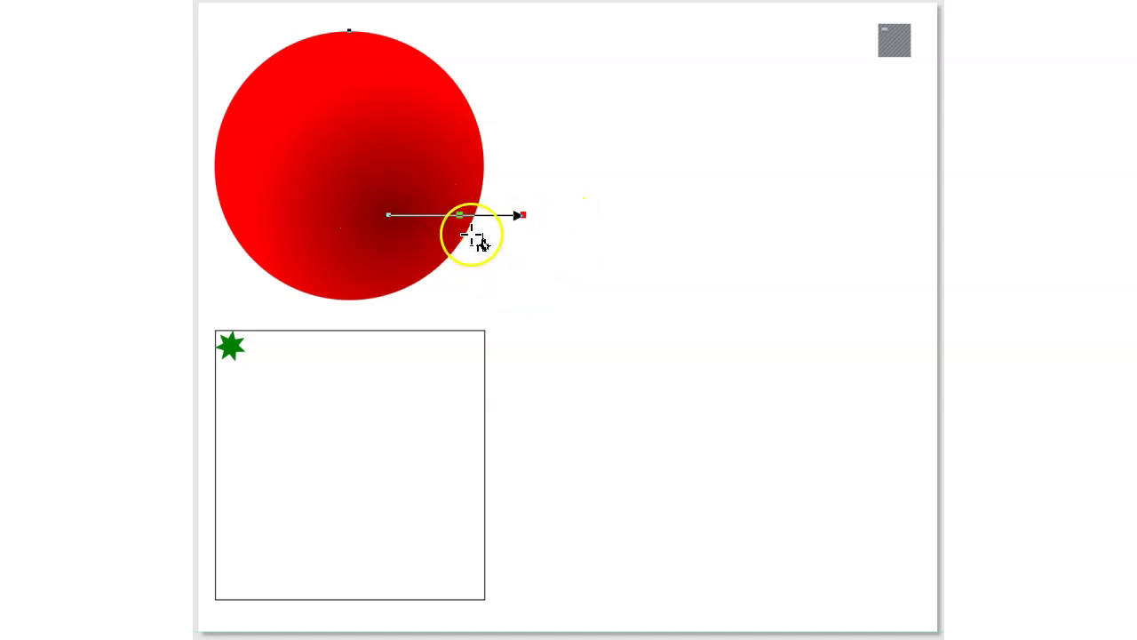
pyautogui.press('Escape')
pyautogui.press('Escape')
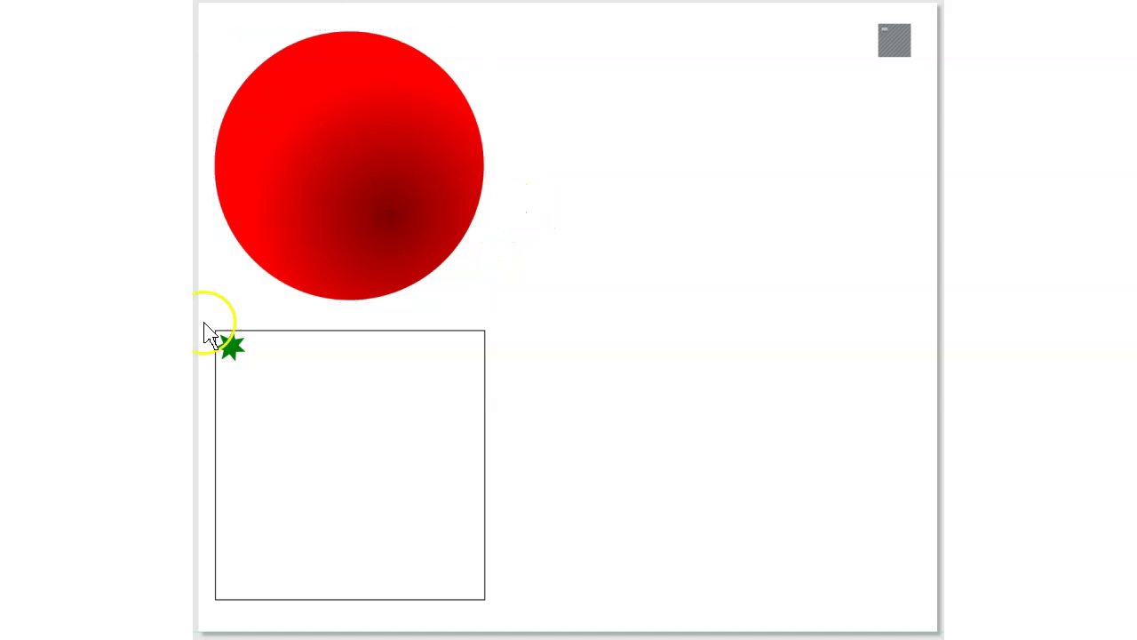
# Examine the red circle, the outlined square and the small green star as separate objects
pyautogui.click(234, 351)
pyautogui.click(288, 200)
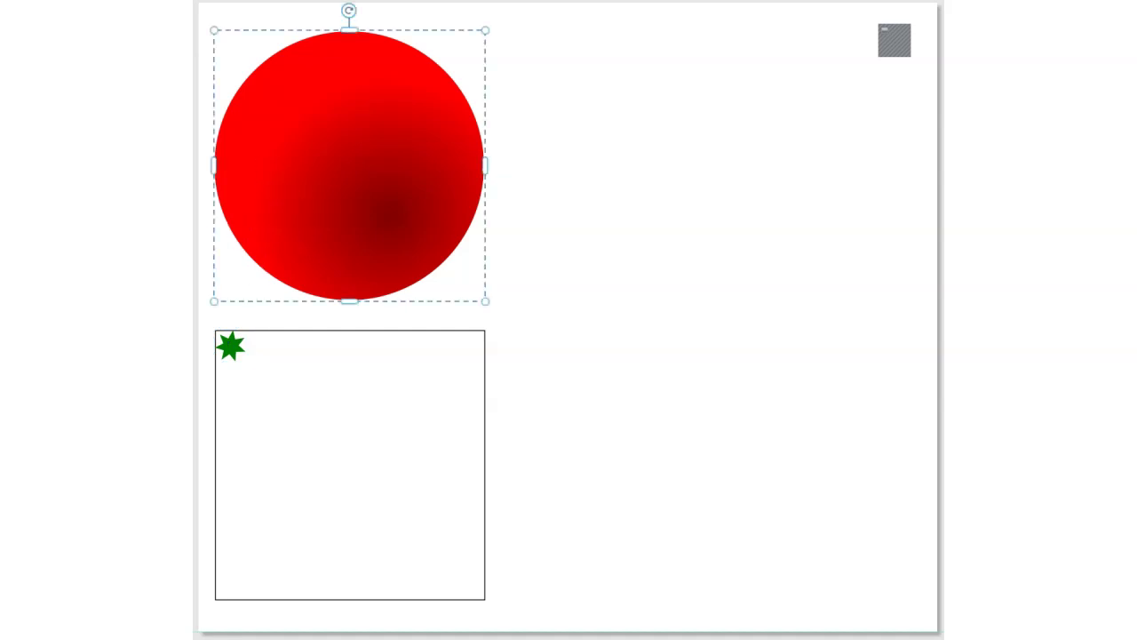
pyautogui.press('Escape')
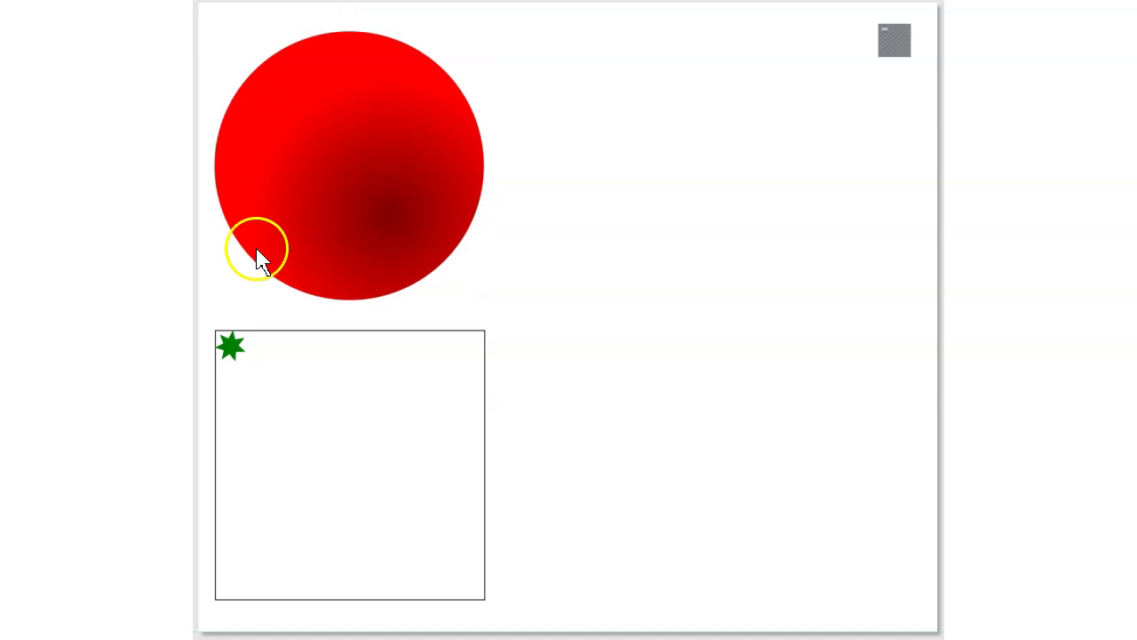
pyautogui.click(272, 332)
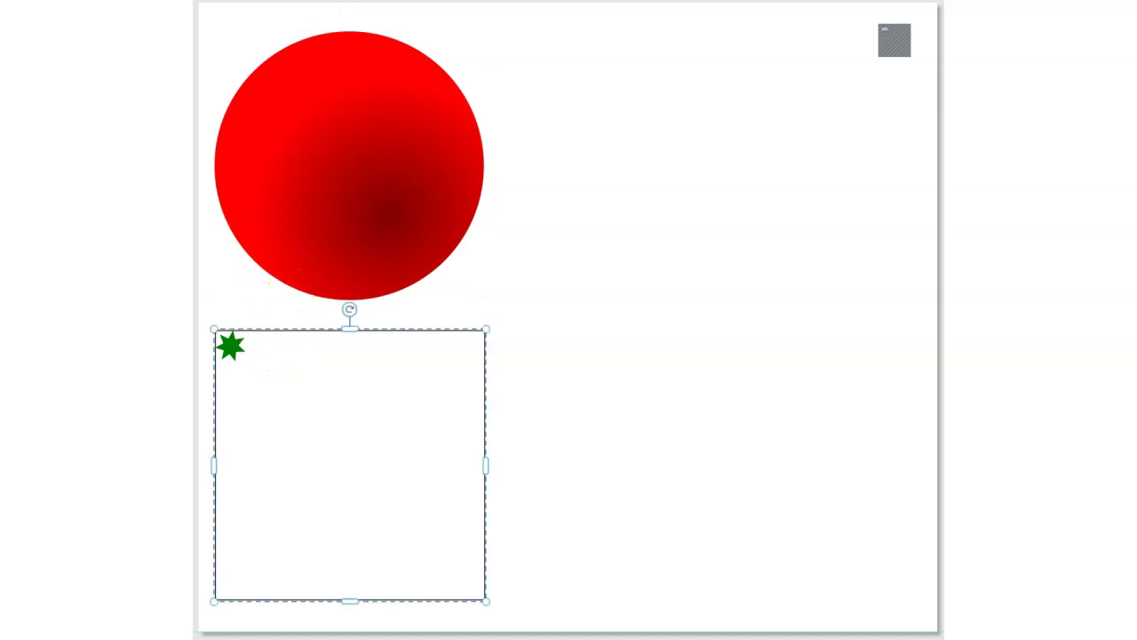
pyautogui.click(252, 368)
pyautogui.click(241, 391)
pyautogui.click(233, 348)
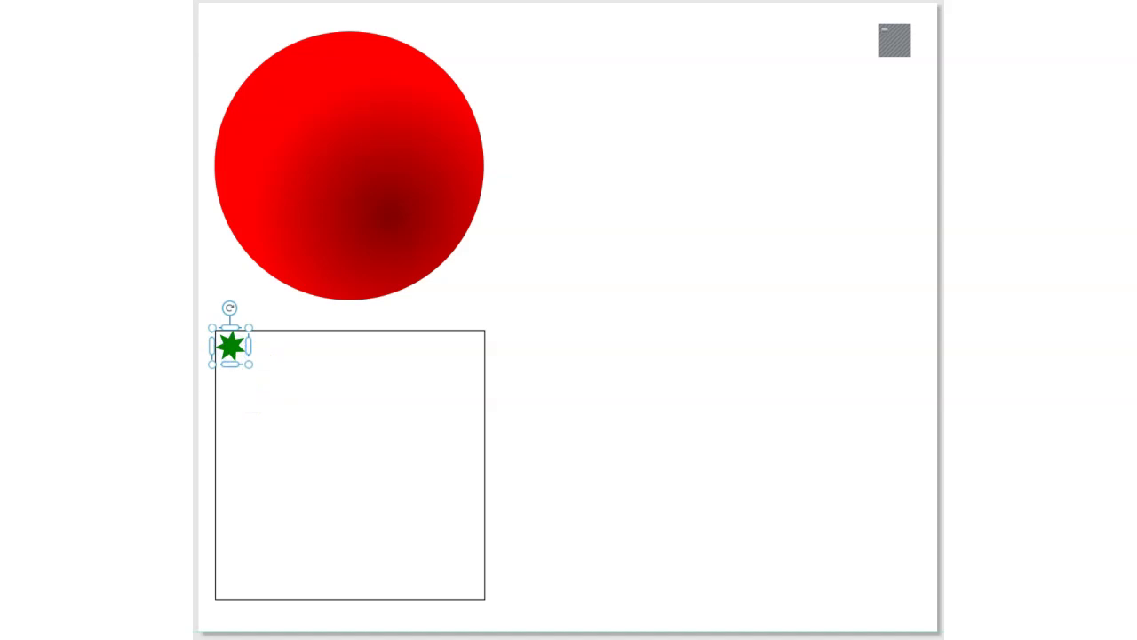
pyautogui.click(329, 465)
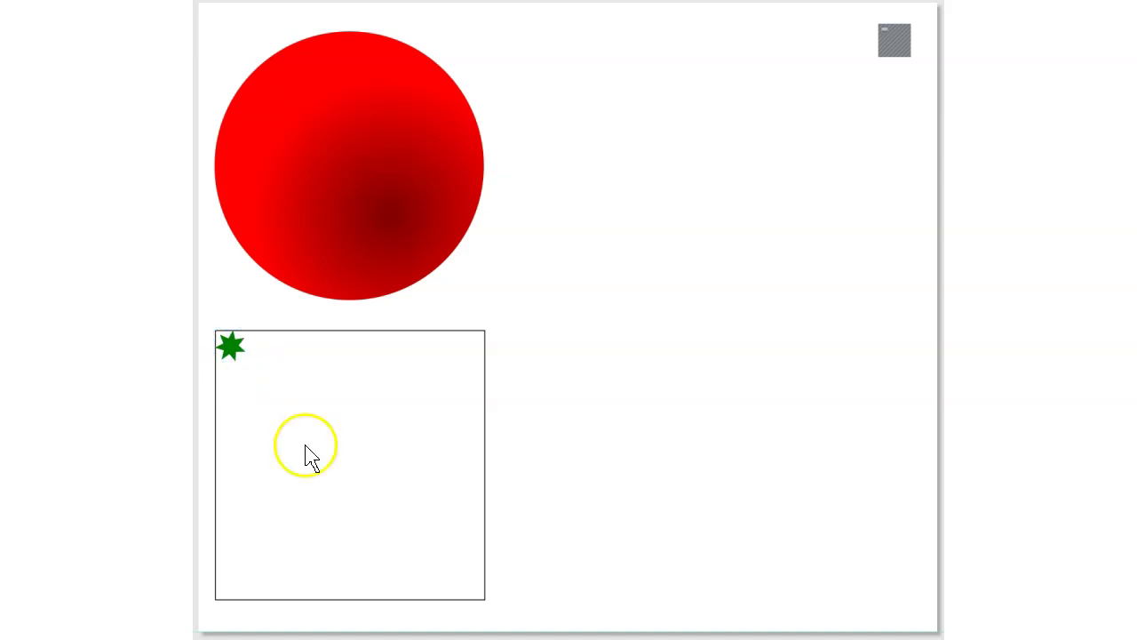
# Copy the green star to the square's opposite upper corner and fill the square with a seven-by-seven grid of stars
pyautogui.click(231, 348)
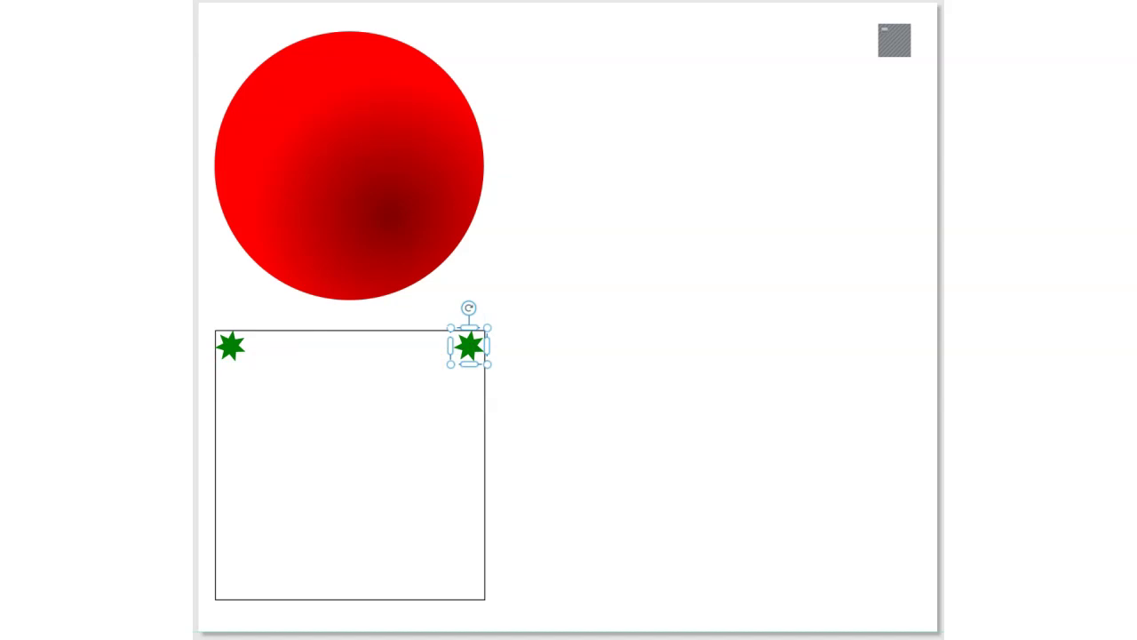
pyautogui.click(460, 310)
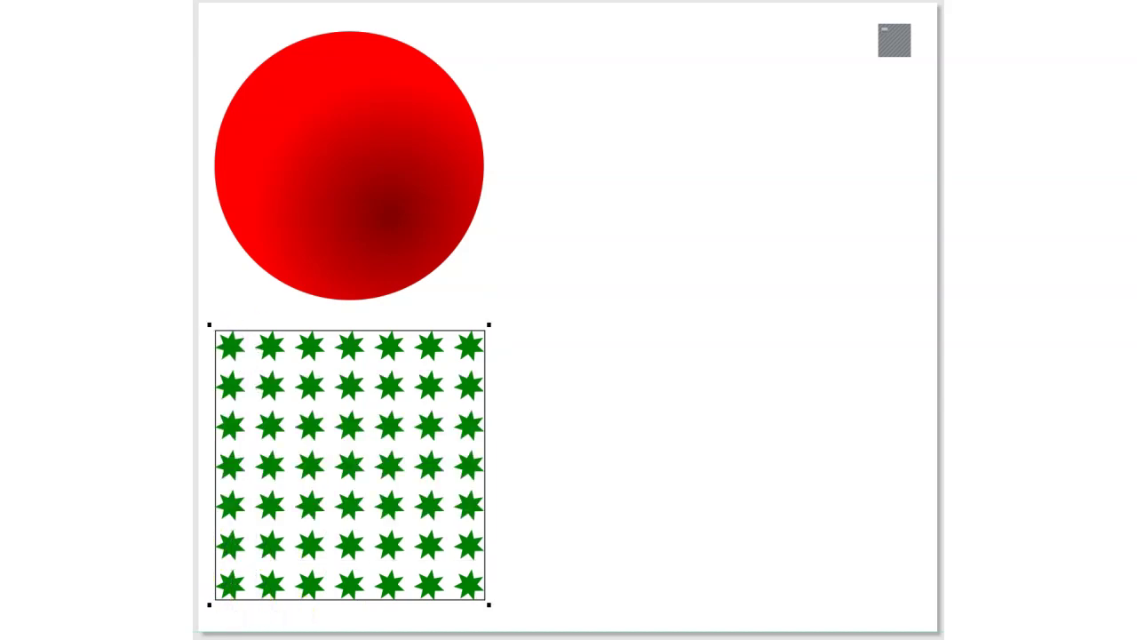
pyautogui.press('space')
pyautogui.press('Escape')
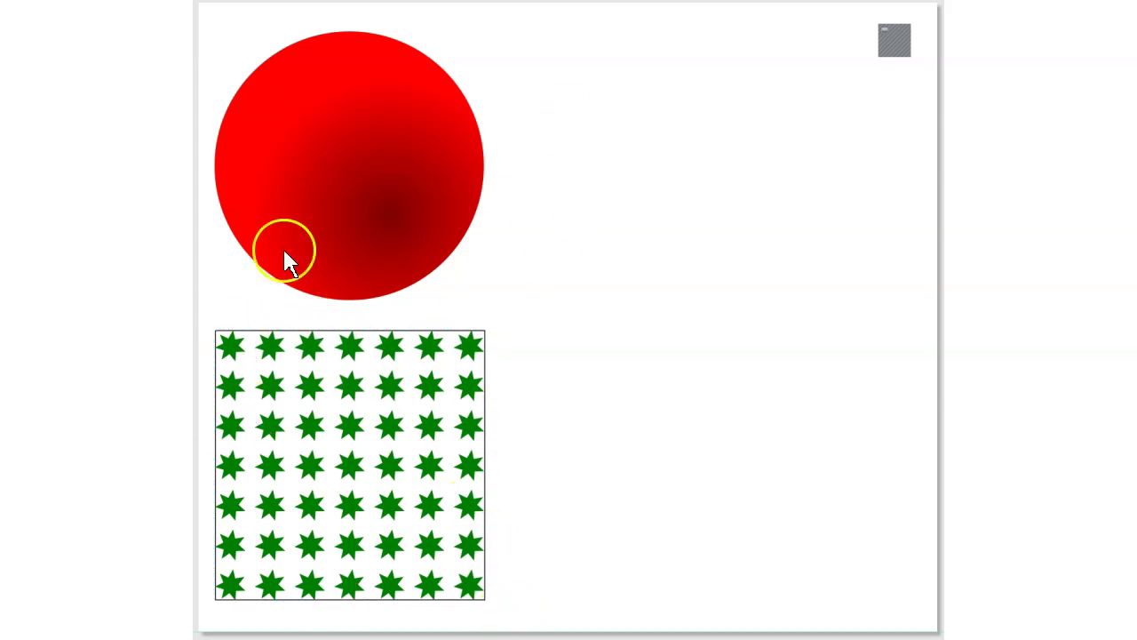
# Place a copy of the star grid beside the original and mould it into an outline-free sphere shape
pyautogui.click(334, 342)
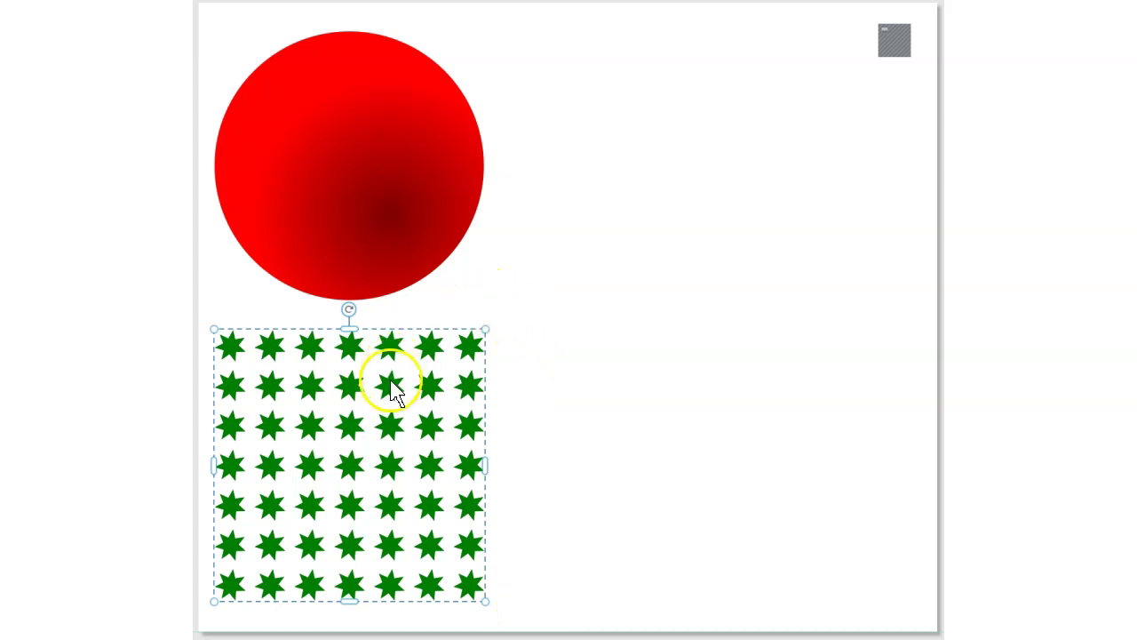
pyautogui.moveTo(388, 381); pyautogui.dragTo(712, 405)
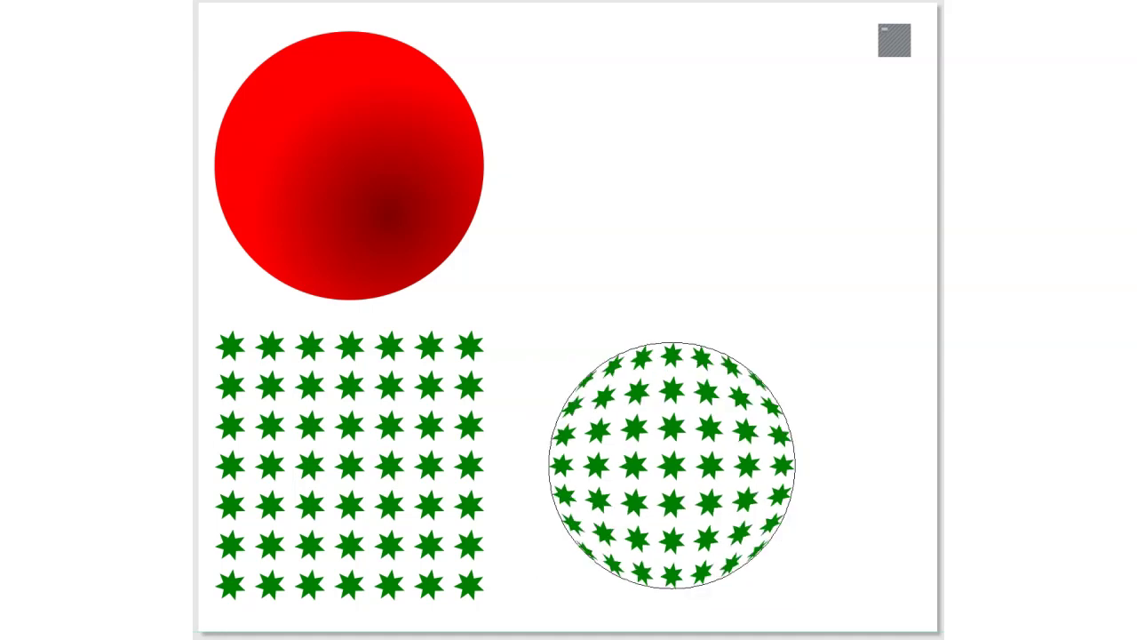
pyautogui.press('Escape')
pyautogui.press('Escape')
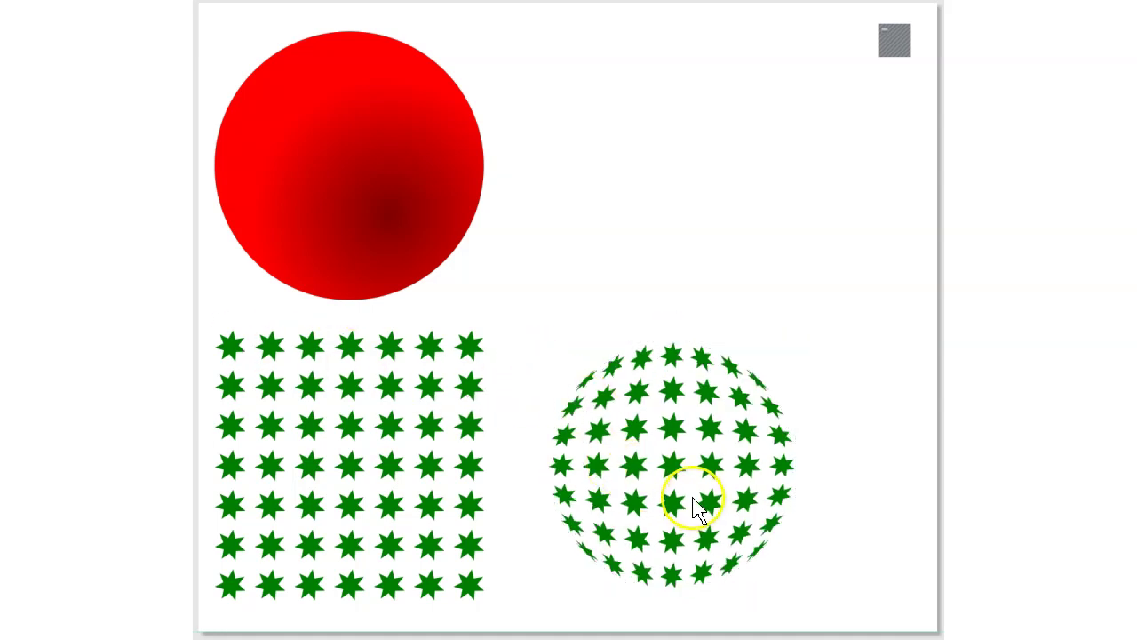
# Move the spherical star pattern onto the red circle, matching the circle's size and centre
pyautogui.moveTo(677, 483); pyautogui.dragTo(348, 172)
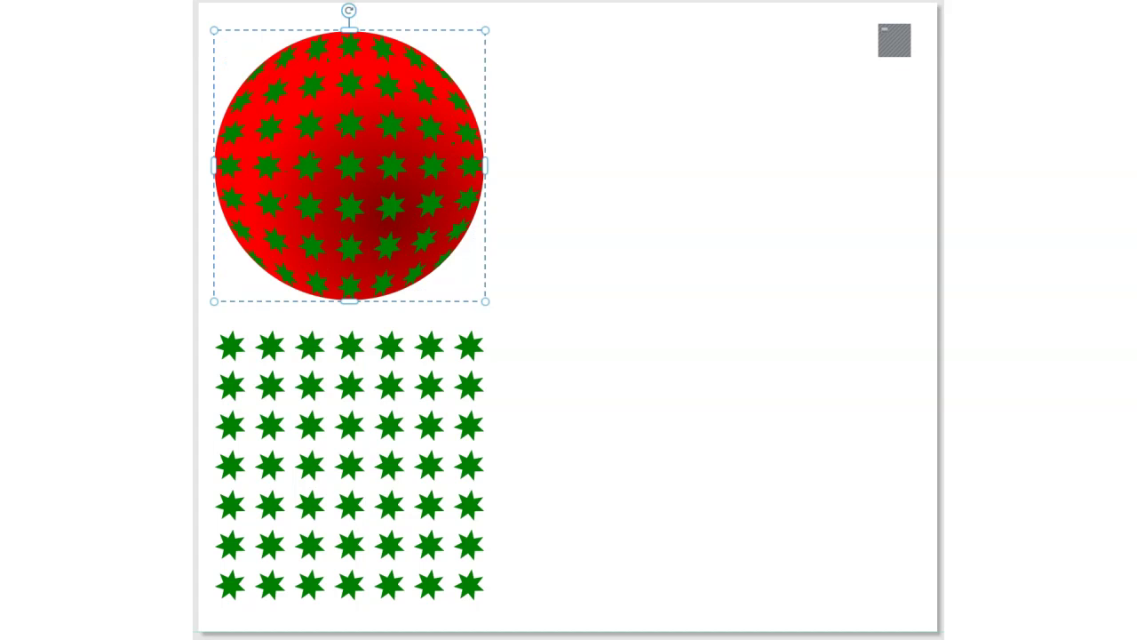
pyautogui.press('Escape')
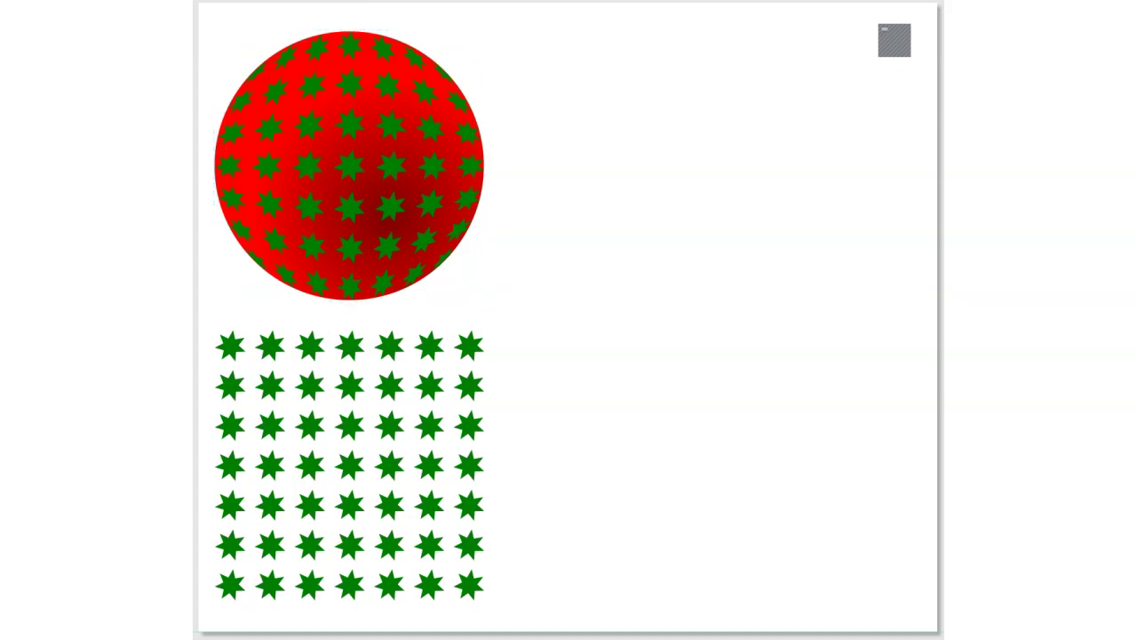
pyautogui.moveTo(198, 19); pyautogui.dragTo(578, 330)
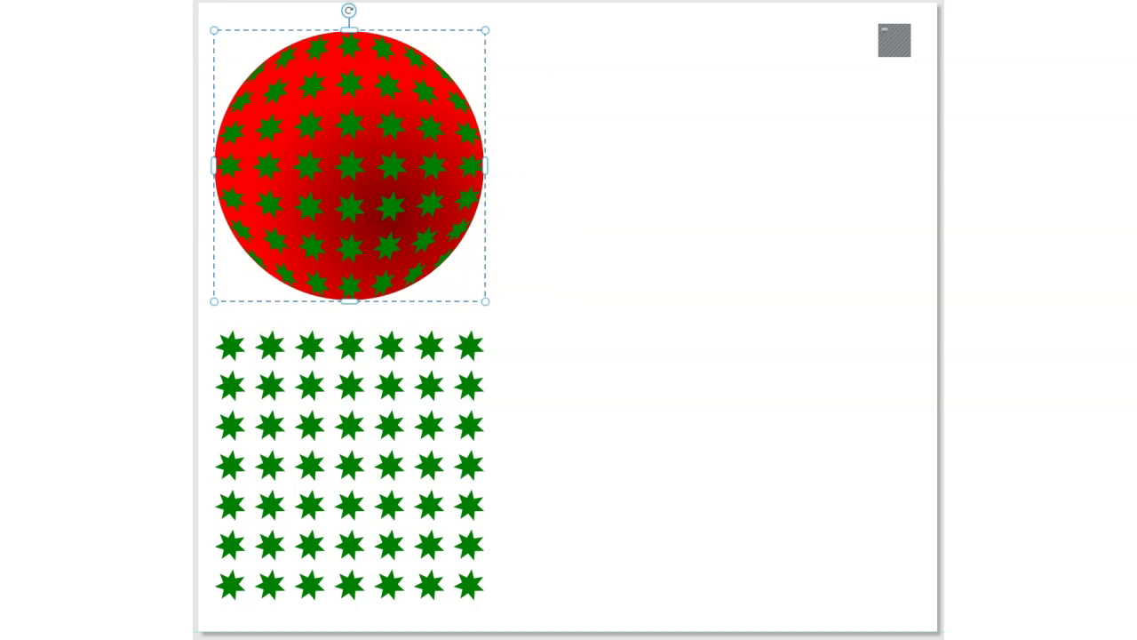
pyautogui.press('Escape')
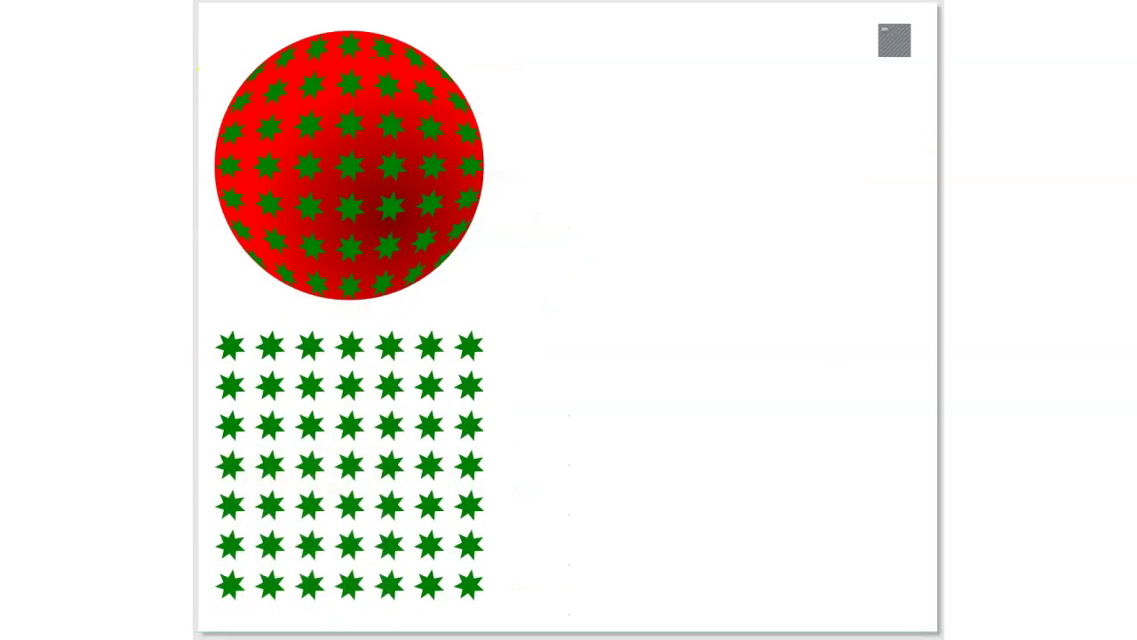
# Give the spherical stars a circular fill from white through bright green to dark green, centred toward the sphere's upper left
pyautogui.click(320, 54)
pyautogui.click(314, 89)
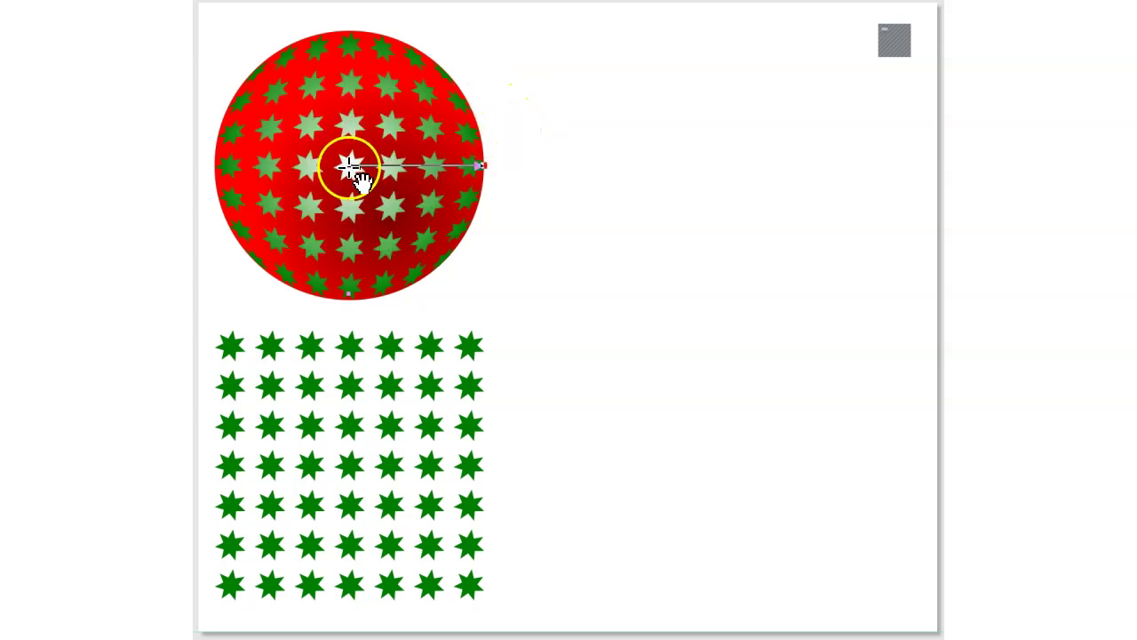
pyautogui.moveTo(349, 167); pyautogui.dragTo(282, 118)
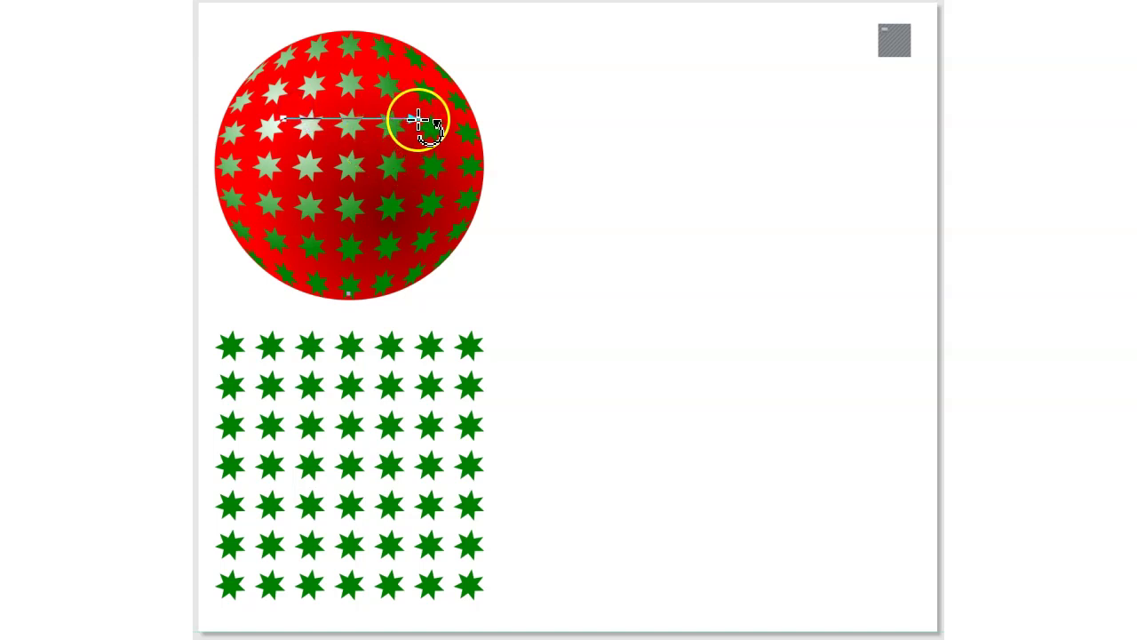
pyautogui.moveTo(420, 119); pyautogui.dragTo(433, 191)
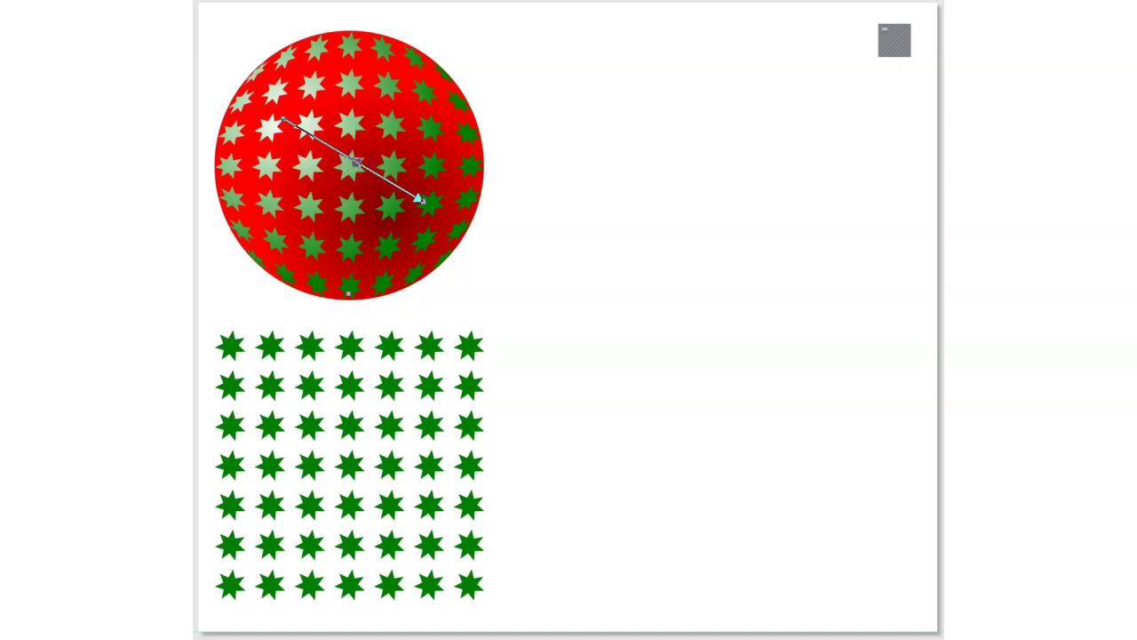
pyautogui.click(355, 163)
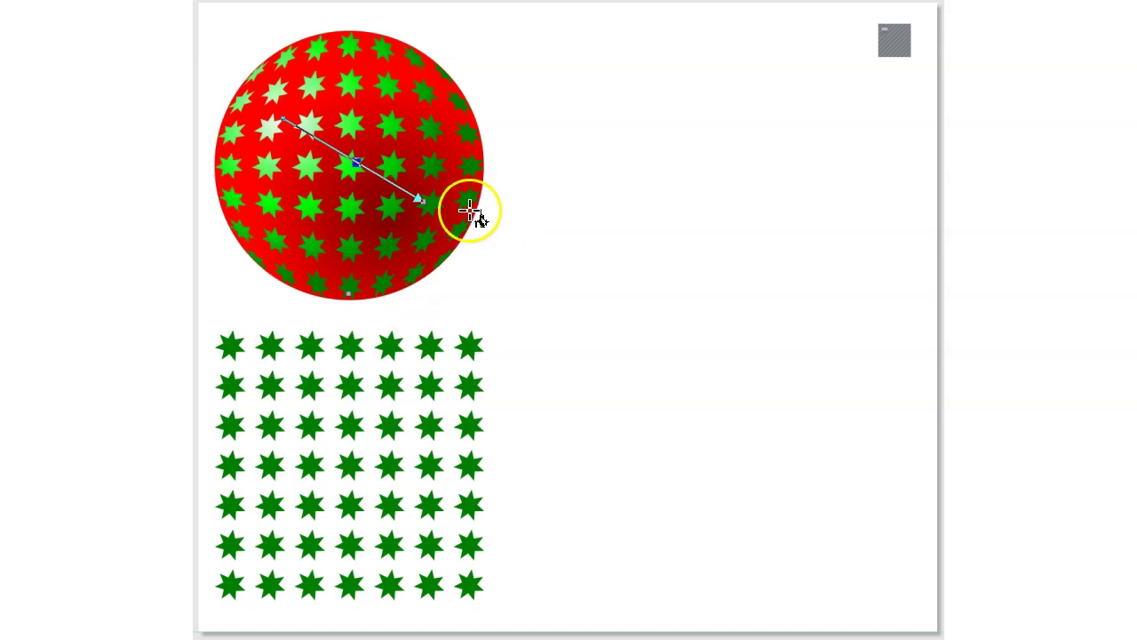
pyautogui.click(423, 202)
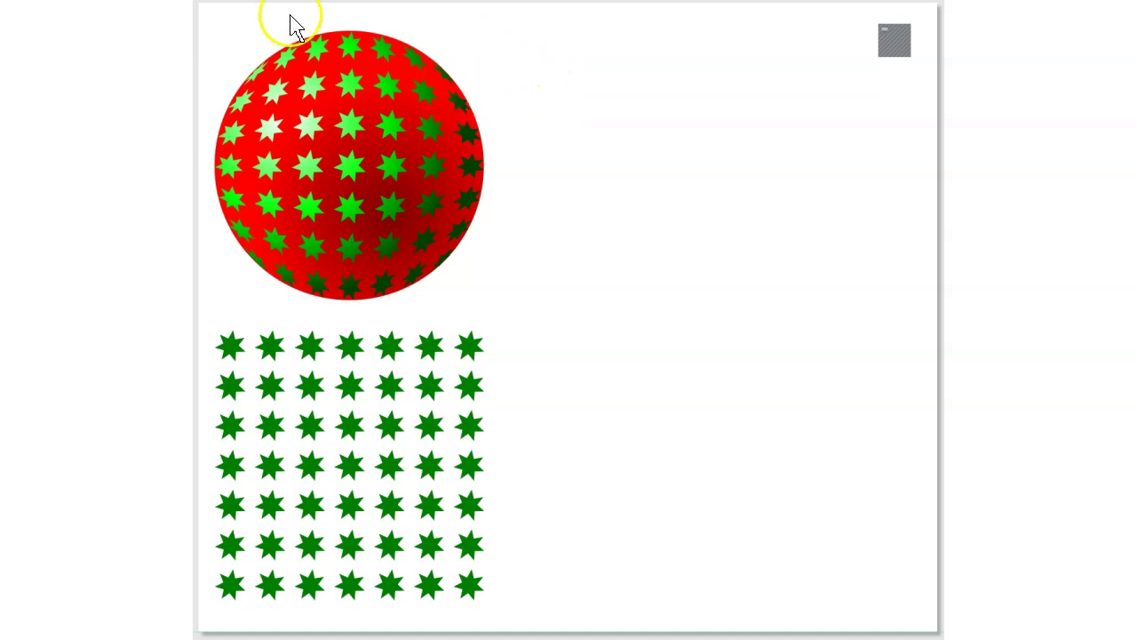
# Enlarge the spherical star pattern about its centre so the outer stars slightly overlap the circle's edge
pyautogui.click(282, 55)
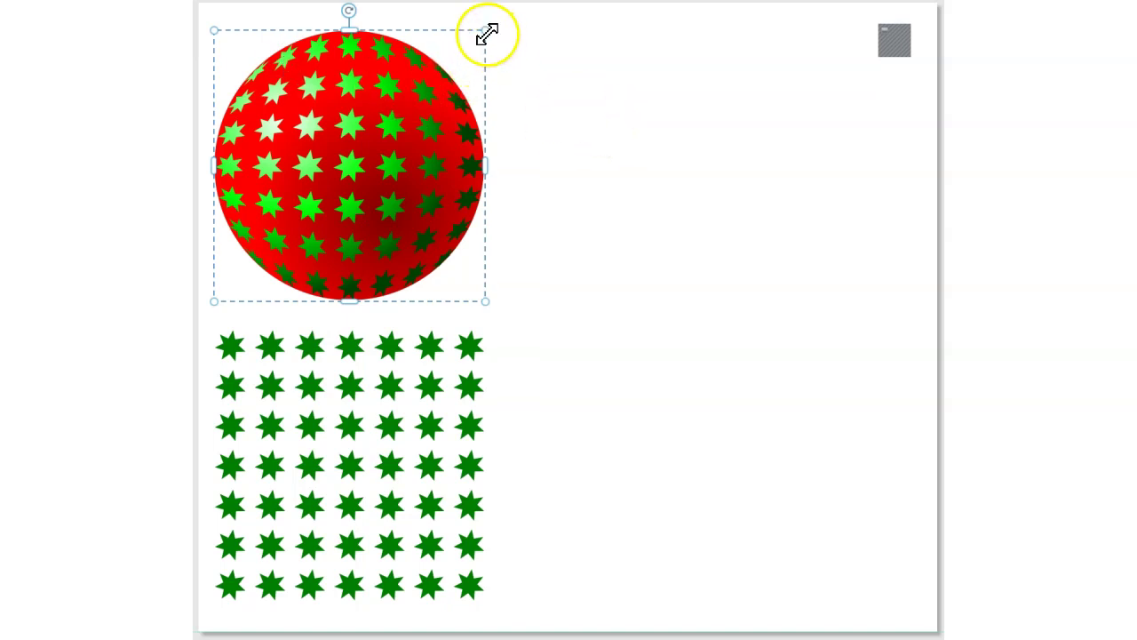
pyautogui.moveTo(487, 30); pyautogui.dragTo(500, 15)
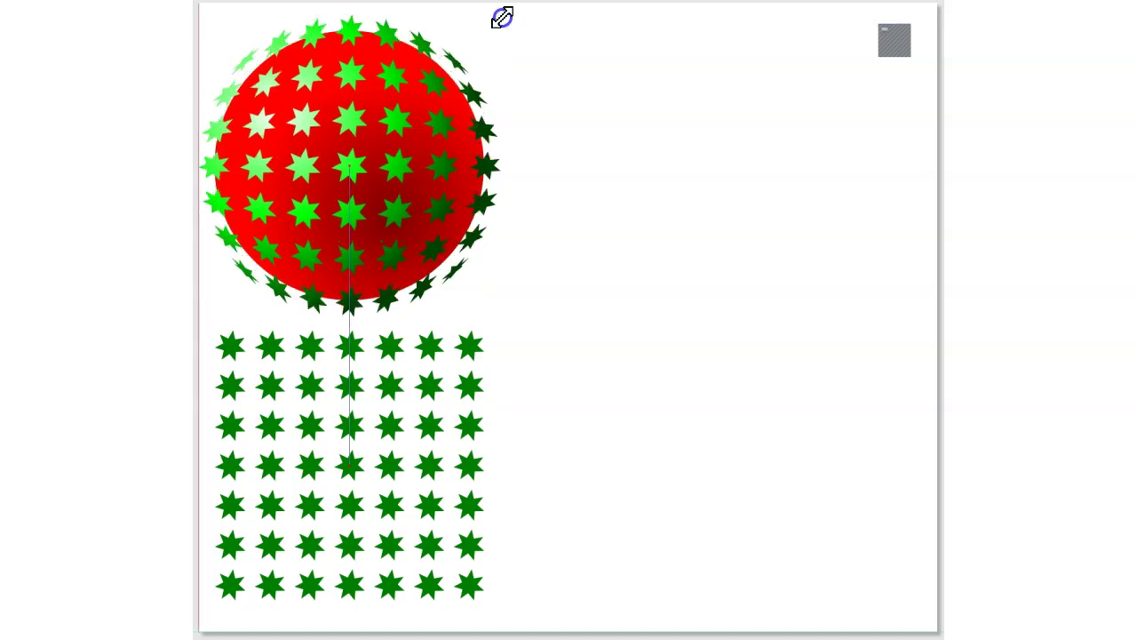
pyautogui.press('Escape')
# Bring the red circle's shape in front of the stars and use it to clip the star pattern to the circle's outline
pyautogui.click(265, 65)
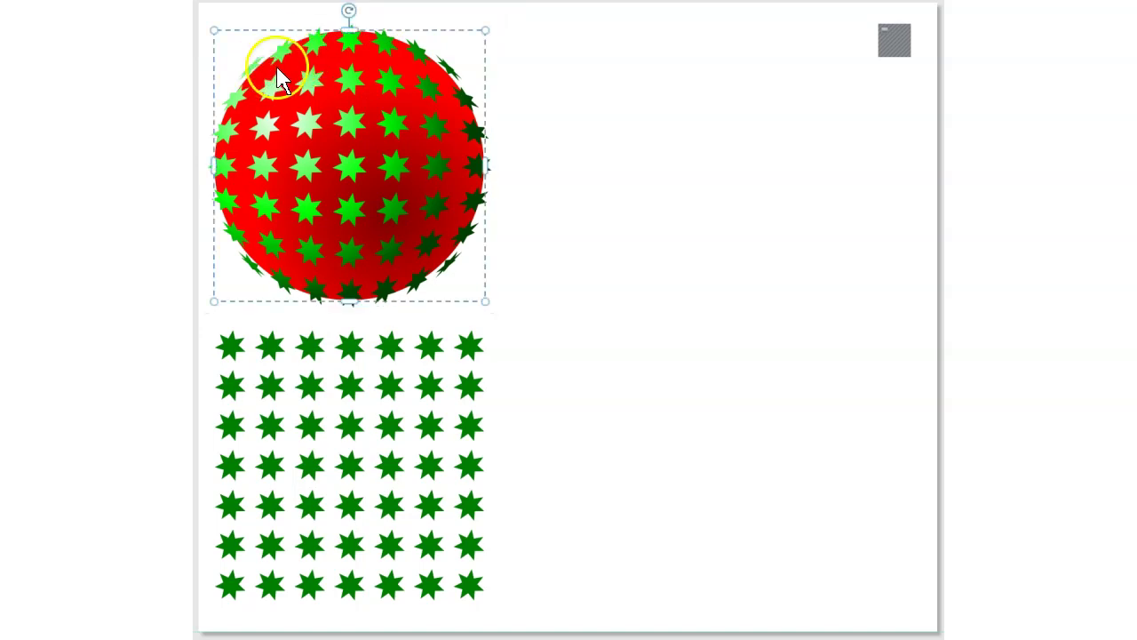
pyautogui.hotkey('ctrl', 'f')
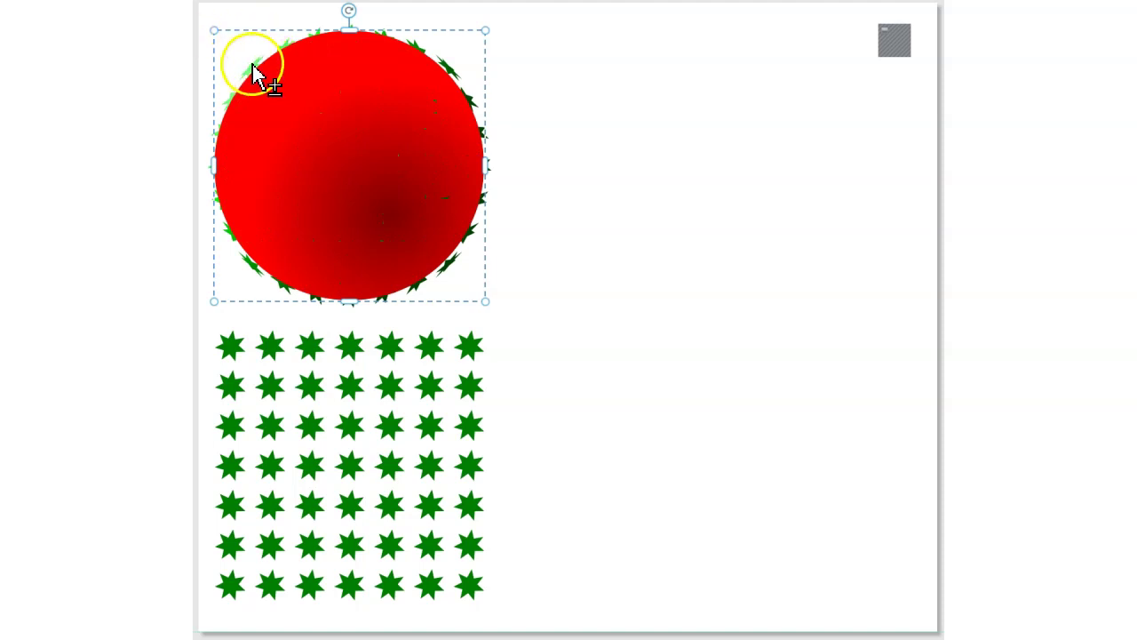
pyautogui.moveTo(253, 64); pyautogui.dragTo(252, 65)
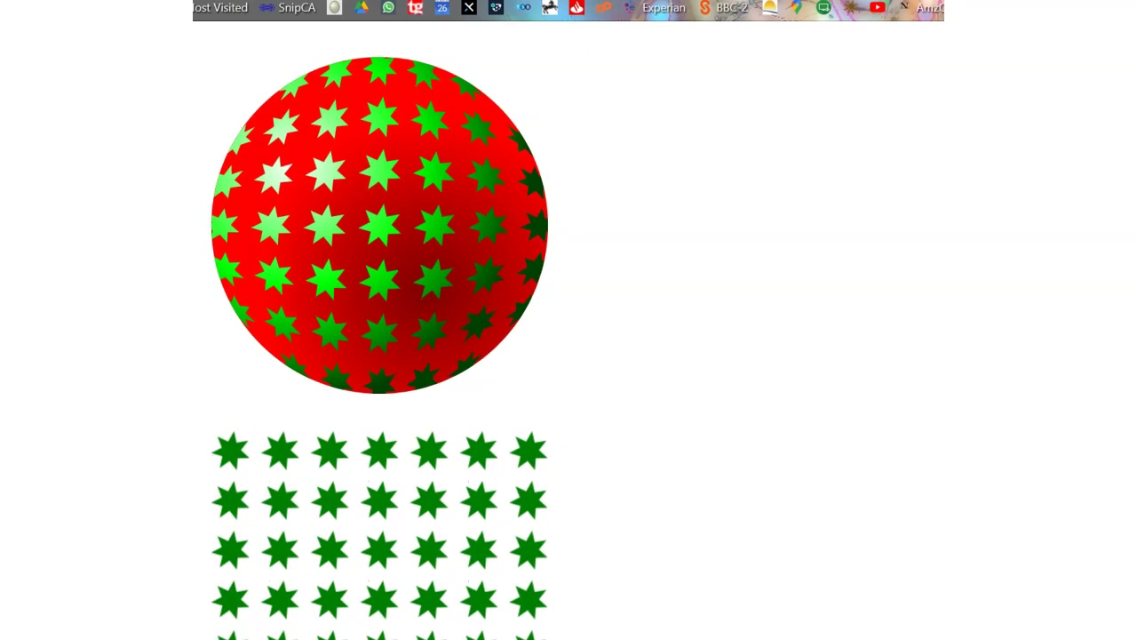
# Check the media details of the grey placeholder image and the star grid in the Firefox page preview
pyautogui.moveTo(943, 338)
pyautogui.mouseDown()
pyautogui.moveTo(894, 337)
pyautogui.moveTo(944, 337)
pyautogui.mouseUp()
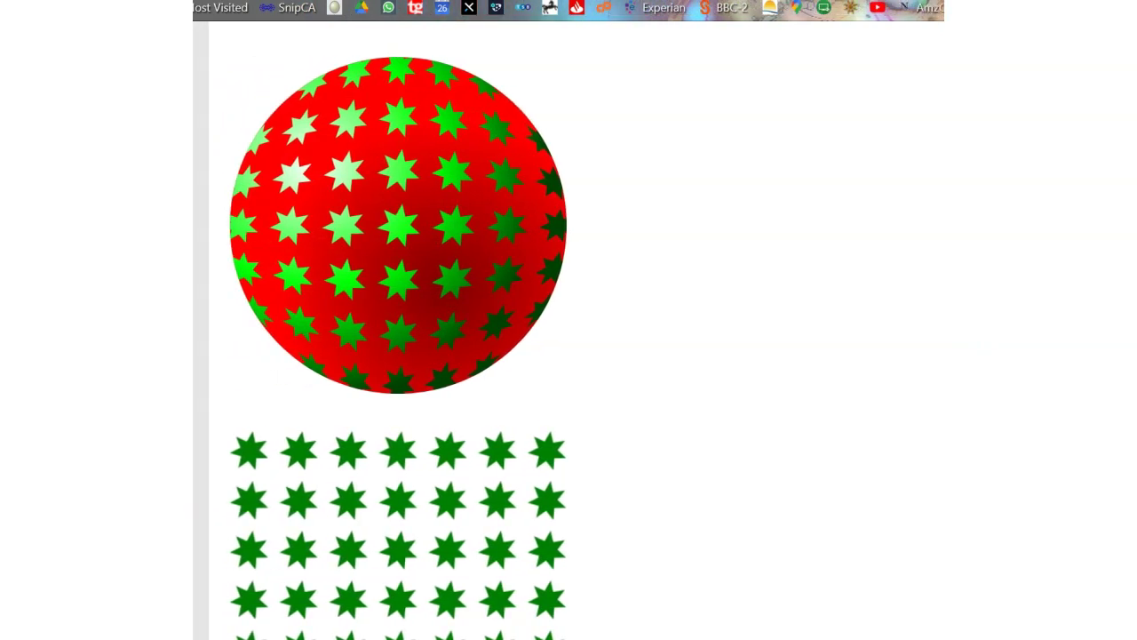
pyautogui.hotkey('alt', 'Tab')
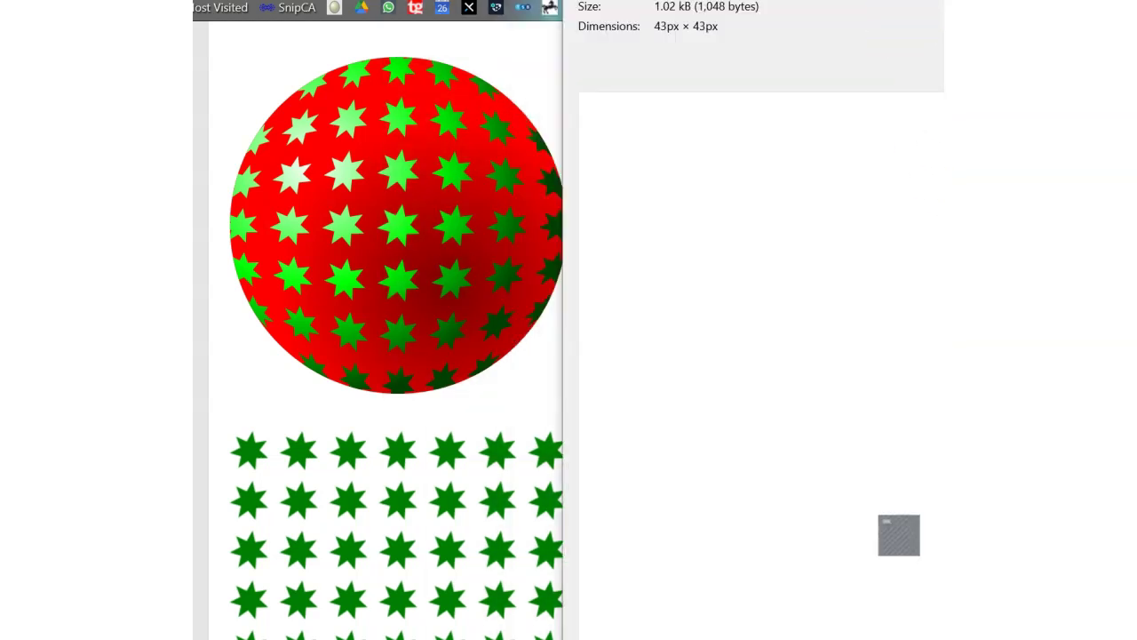
pyautogui.press('Down')
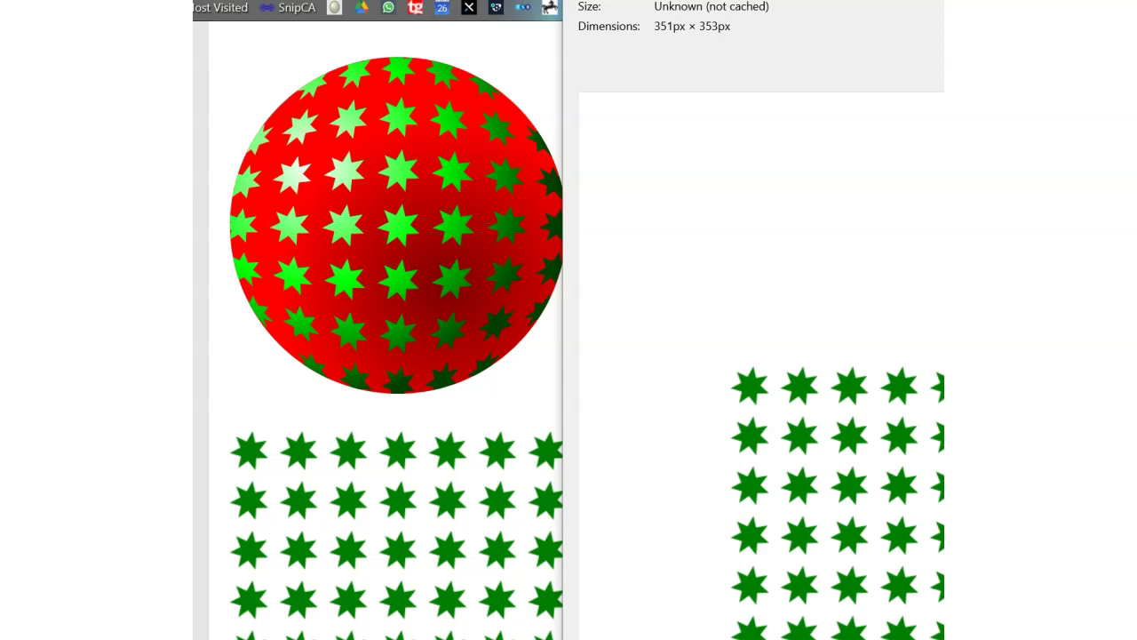
# Return to the Xara document, delete the flat star grid below the sphere, and preview the page in Firefox again
pyautogui.hotkey('alt', 'Tab')
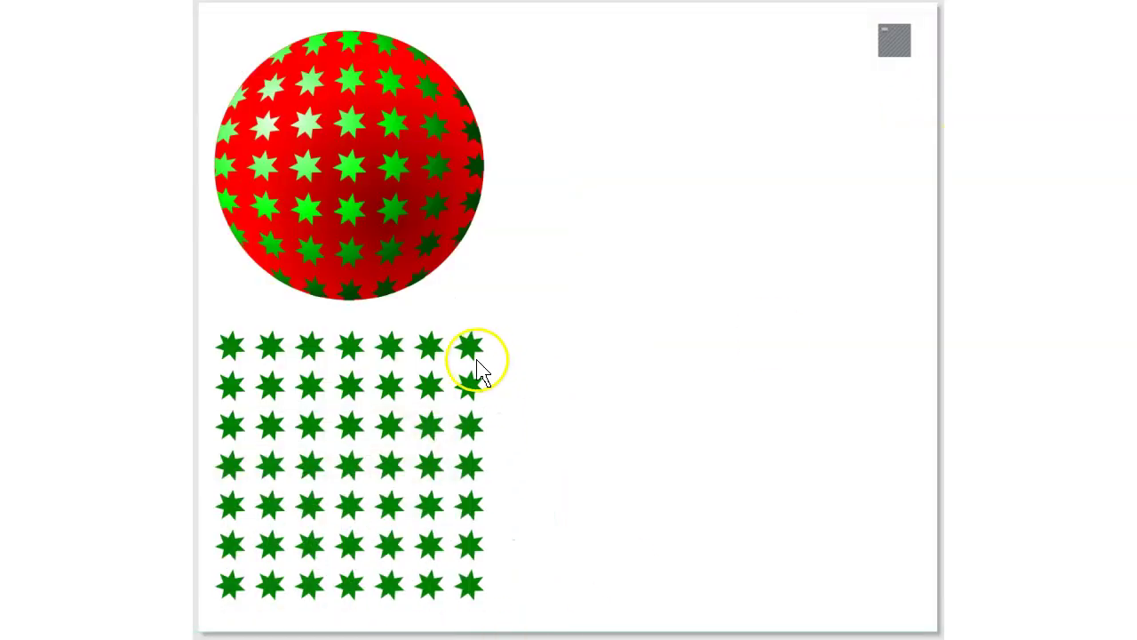
pyautogui.click(467, 356)
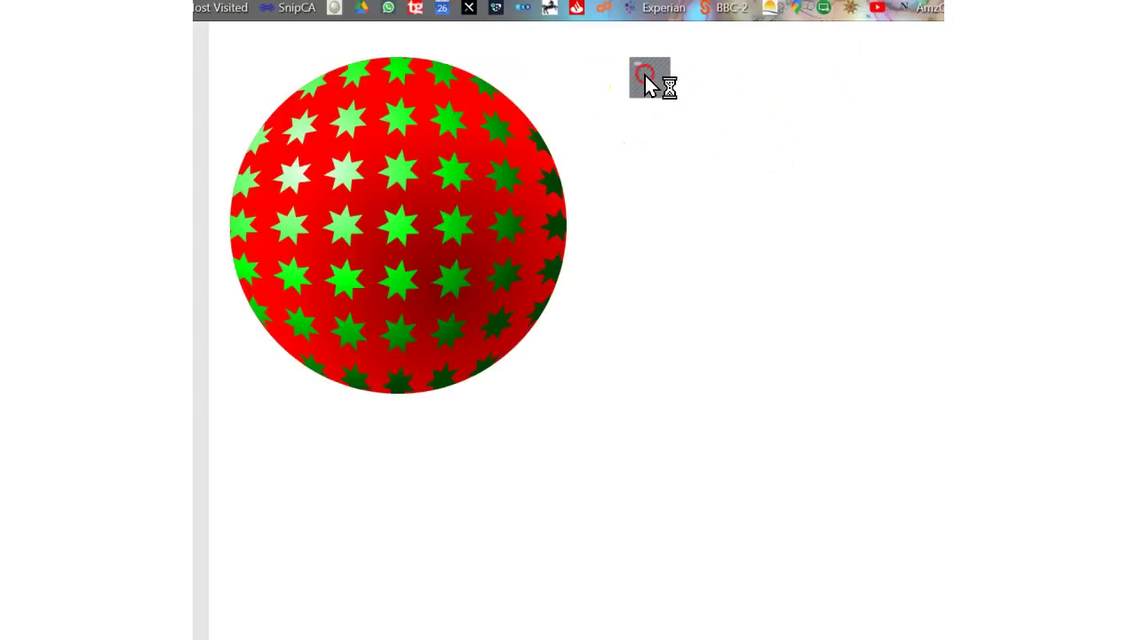
# View the image info of the grey placeholder beside the sphere, and close the Page Info window
pyautogui.rightClick(646, 85)
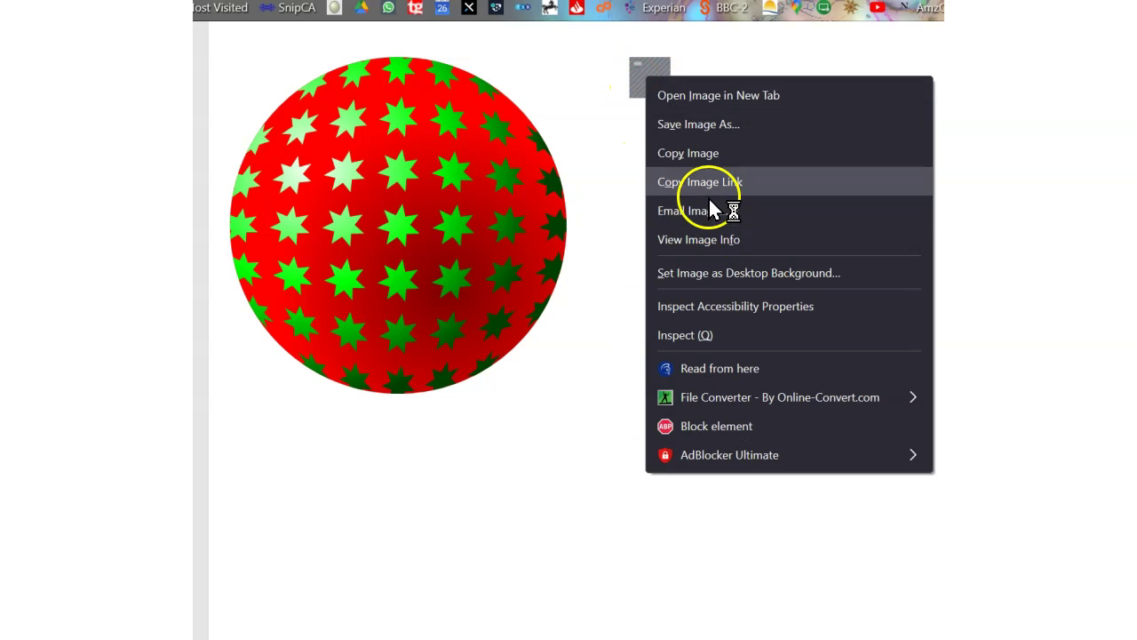
pyautogui.click(699, 239)
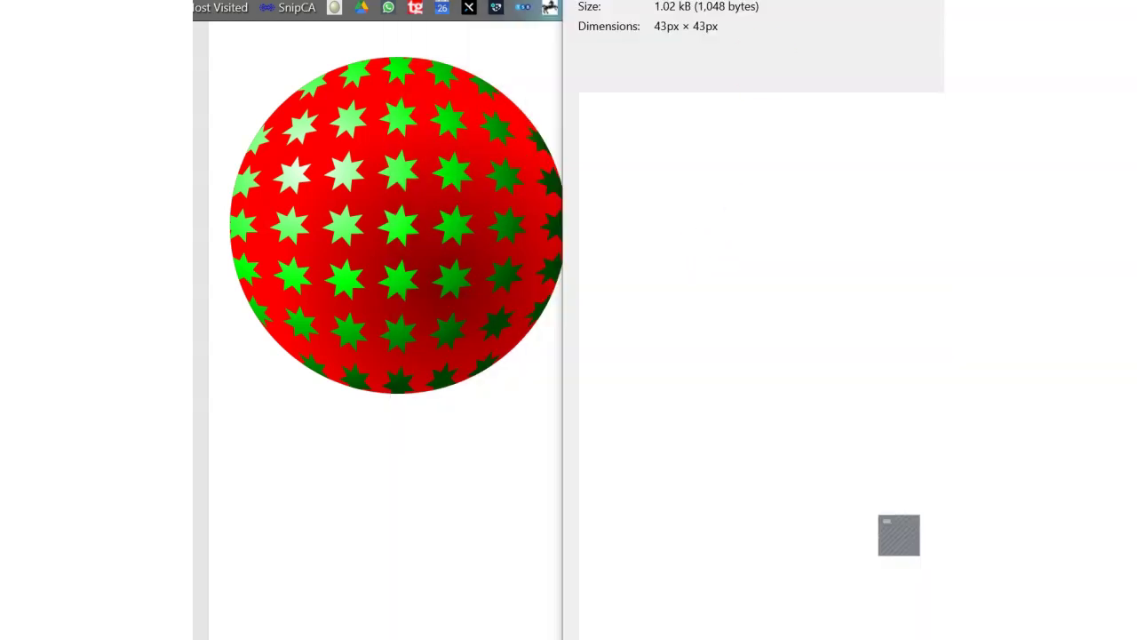
pyautogui.moveTo(924, 0); pyautogui.dragTo(580, 290)
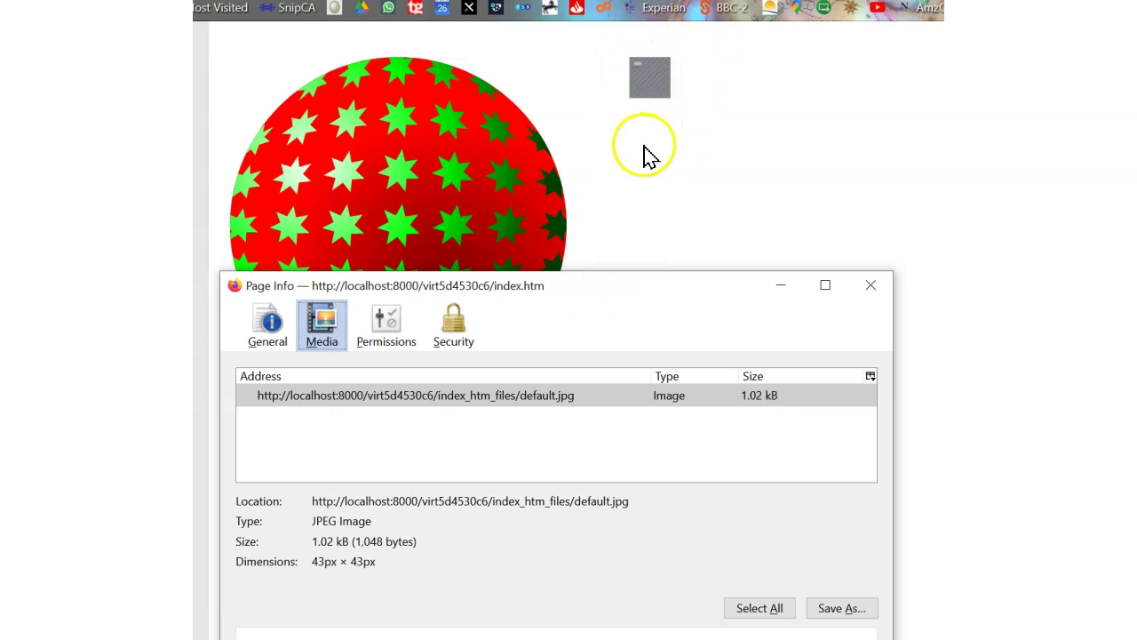
pyautogui.moveTo(595, 295); pyautogui.dragTo(961, 269)
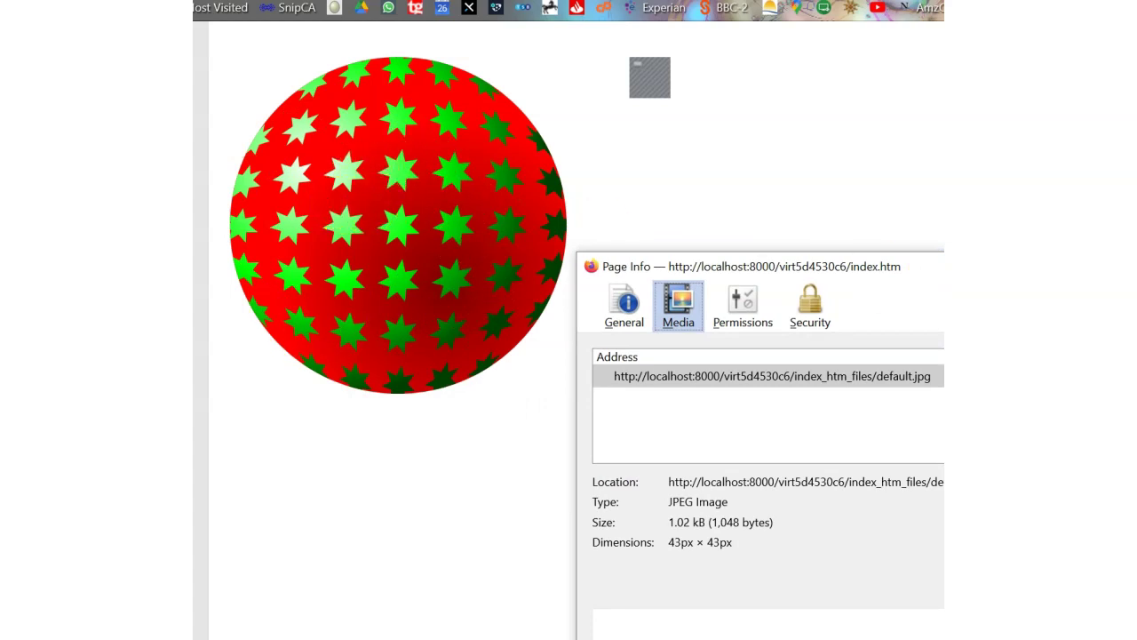
pyautogui.hotkey('alt', 'F4')
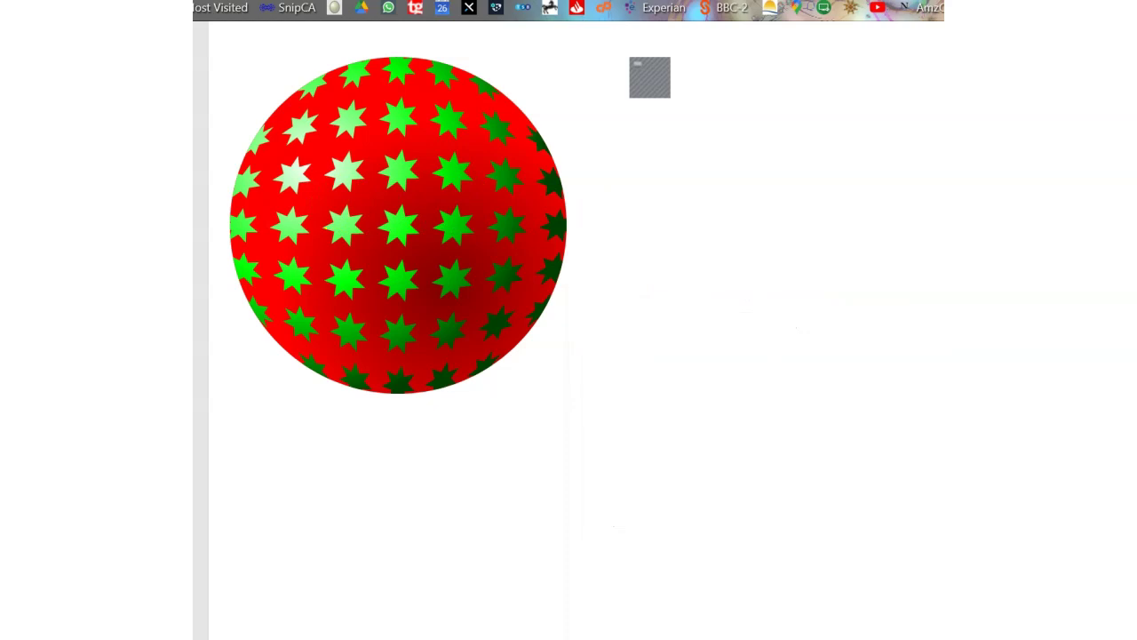